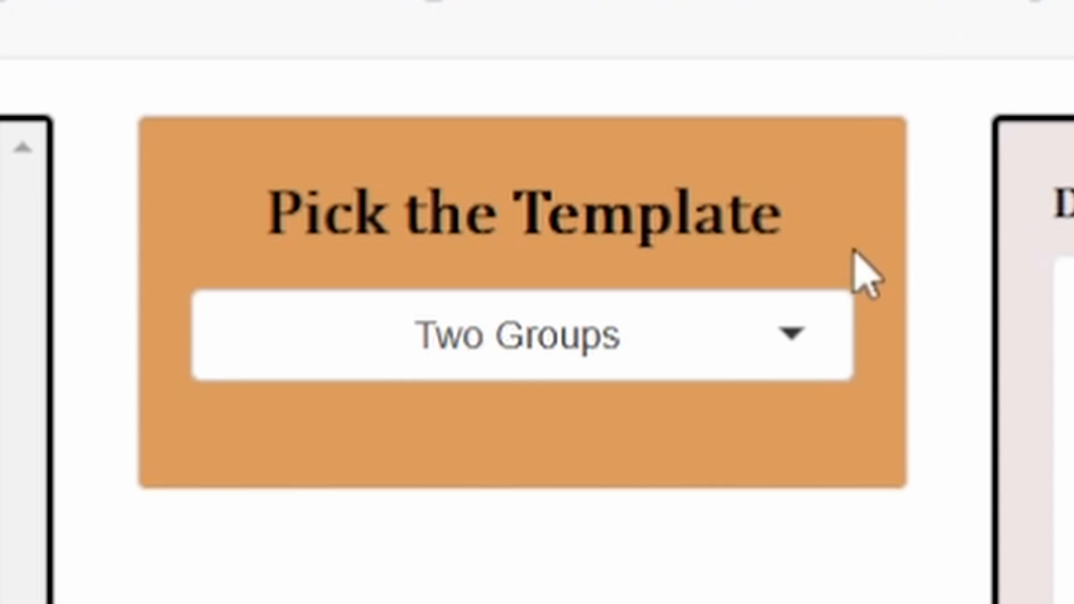
Choose the Two Groups template for the analysis
click(809, 332)
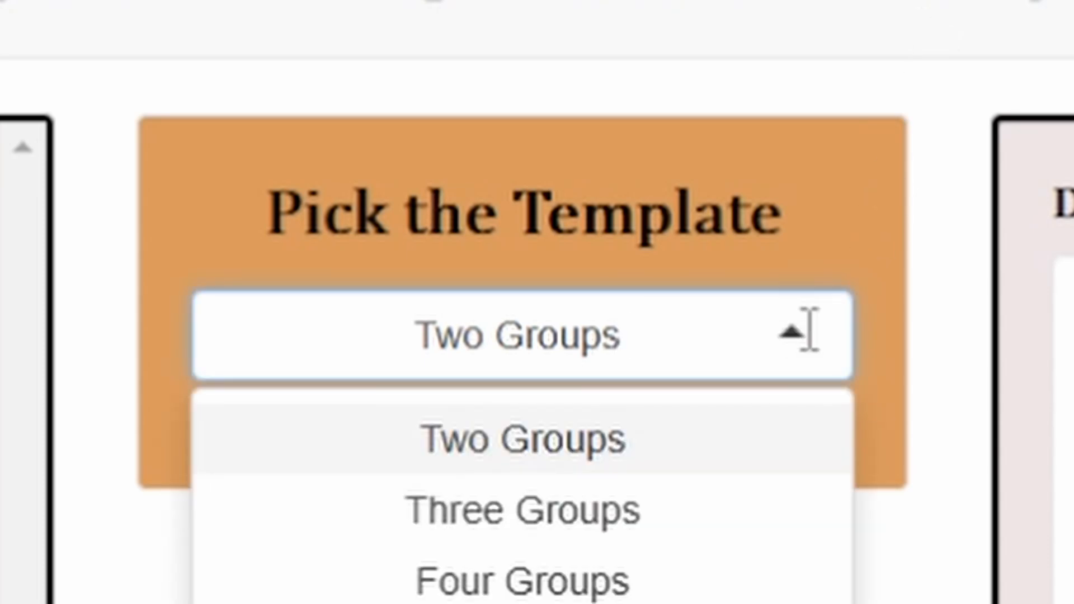
click(653, 436)
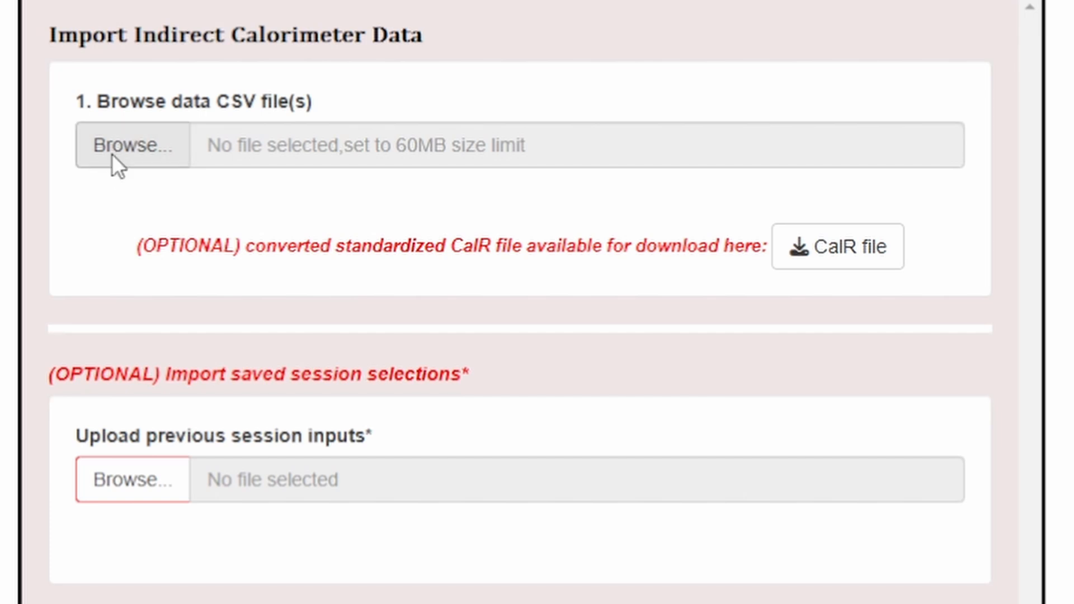
Import the calorimeter data file Example1_CalR.csv and download its converted standardized CalR file
double_click(595, 100)
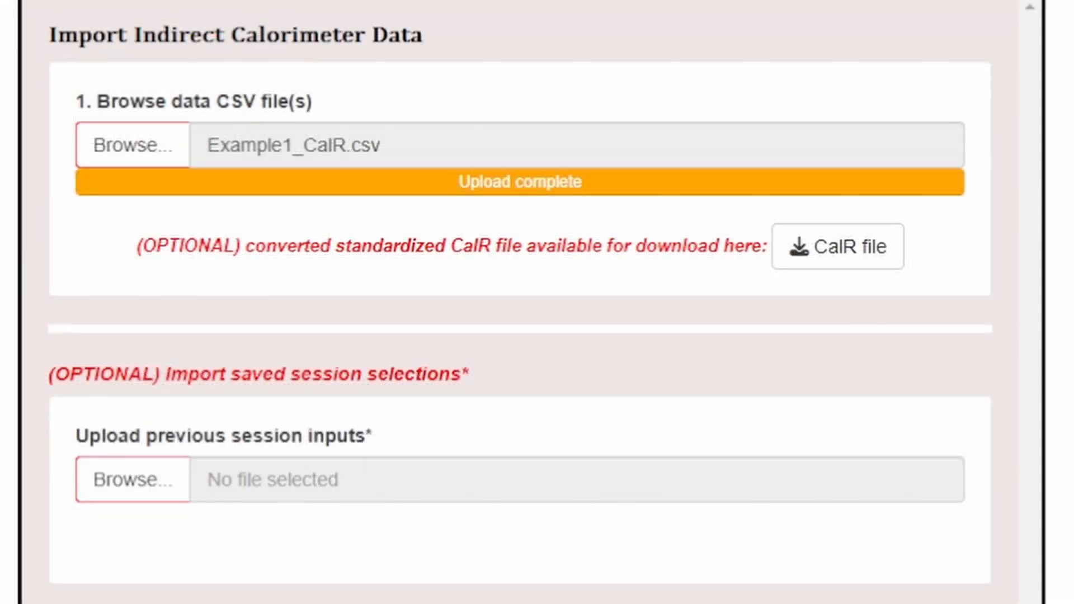
click(815, 264)
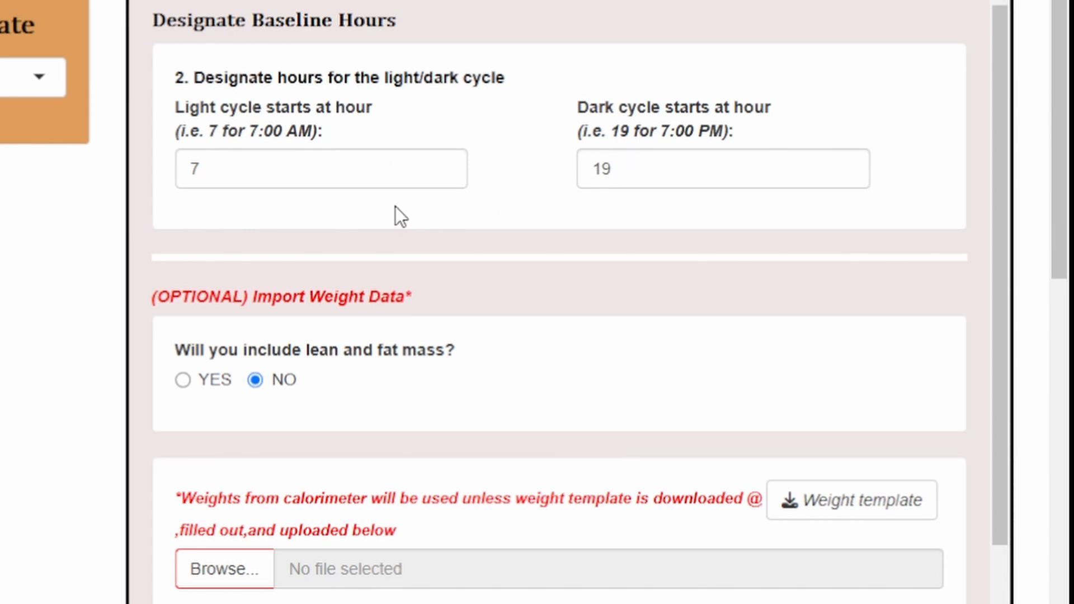
Set the light cycle to start at hour 6 and the dark cycle at hour 18, and download the weight template
drag(264, 171, 140, 164)
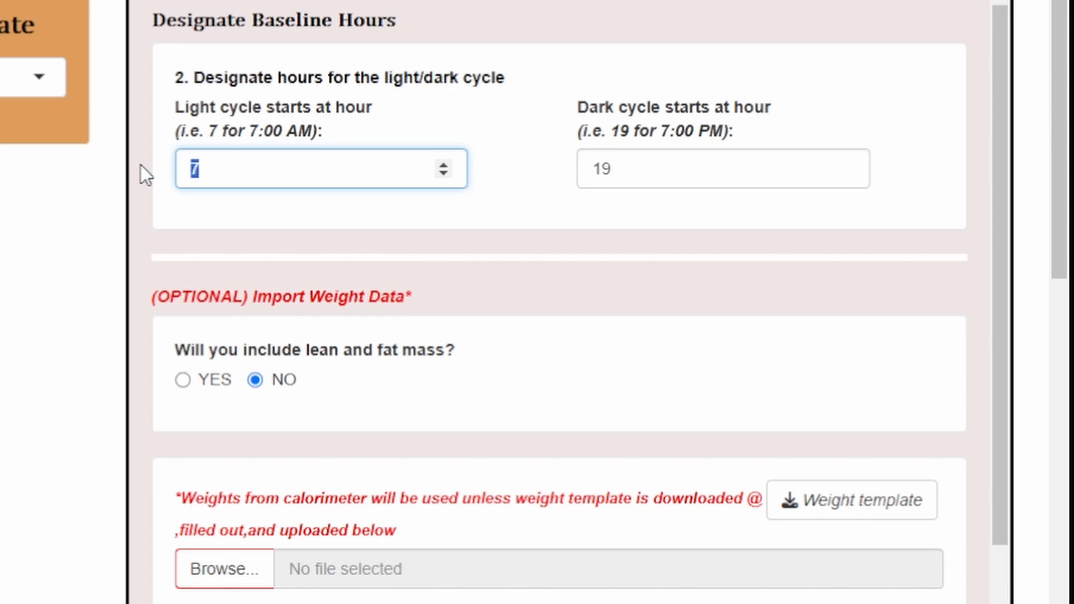
text(6)
key(Tab)
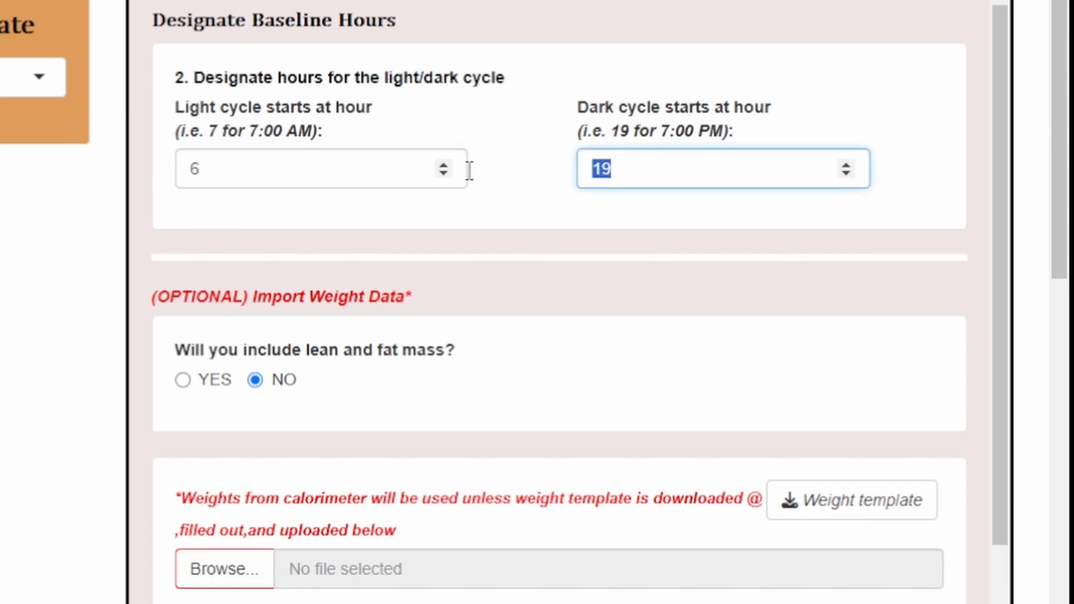
text(18)
click(448, 98)
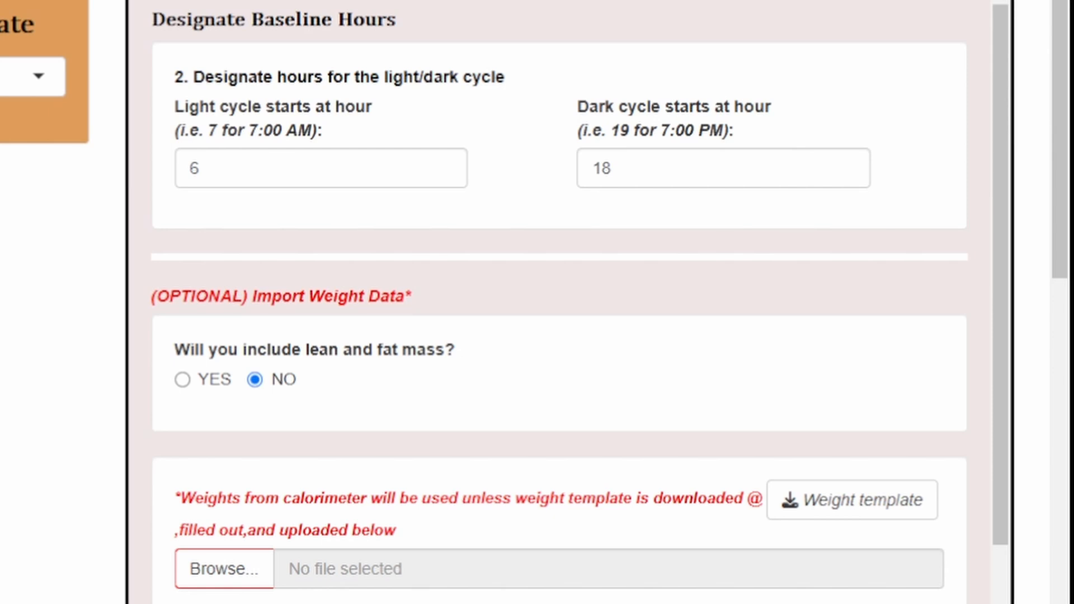
click(842, 510)
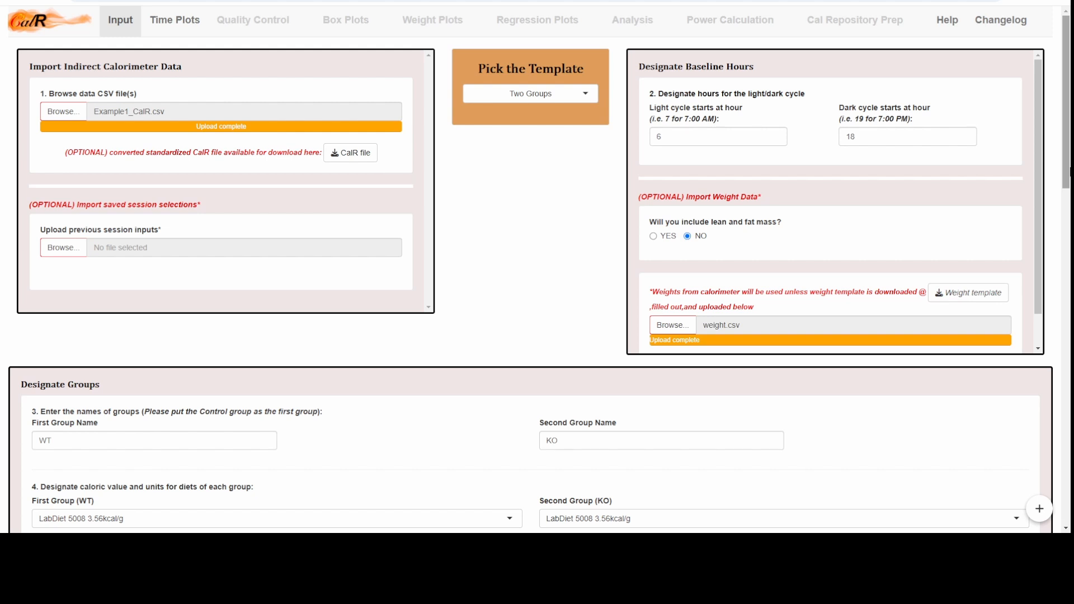
Name the first group Vehicle and the second group T3
scroll(537, 268, down, 6)
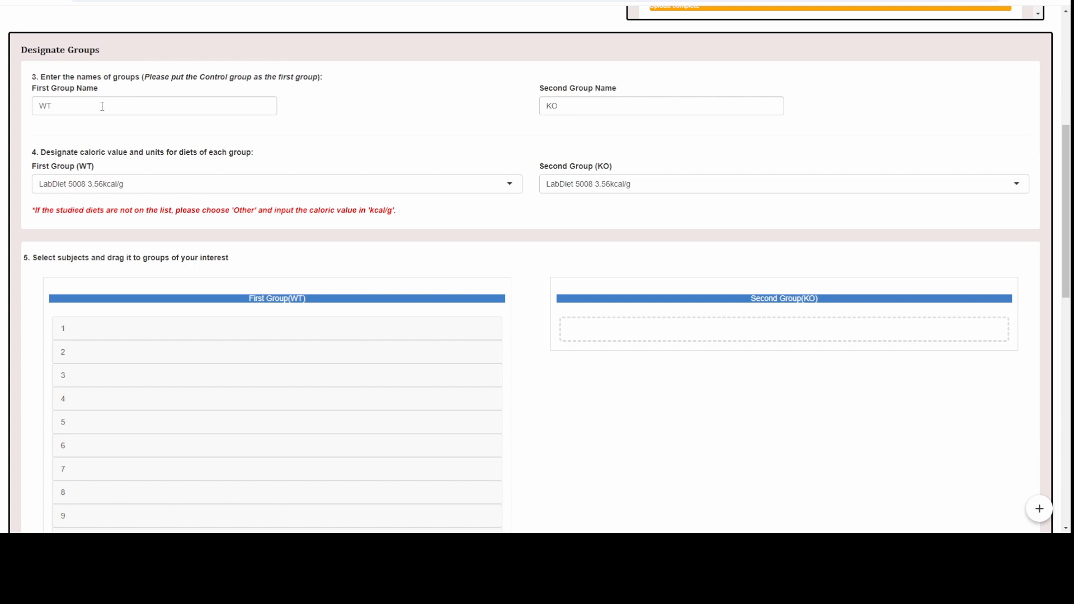
drag(102, 106, 5, 115)
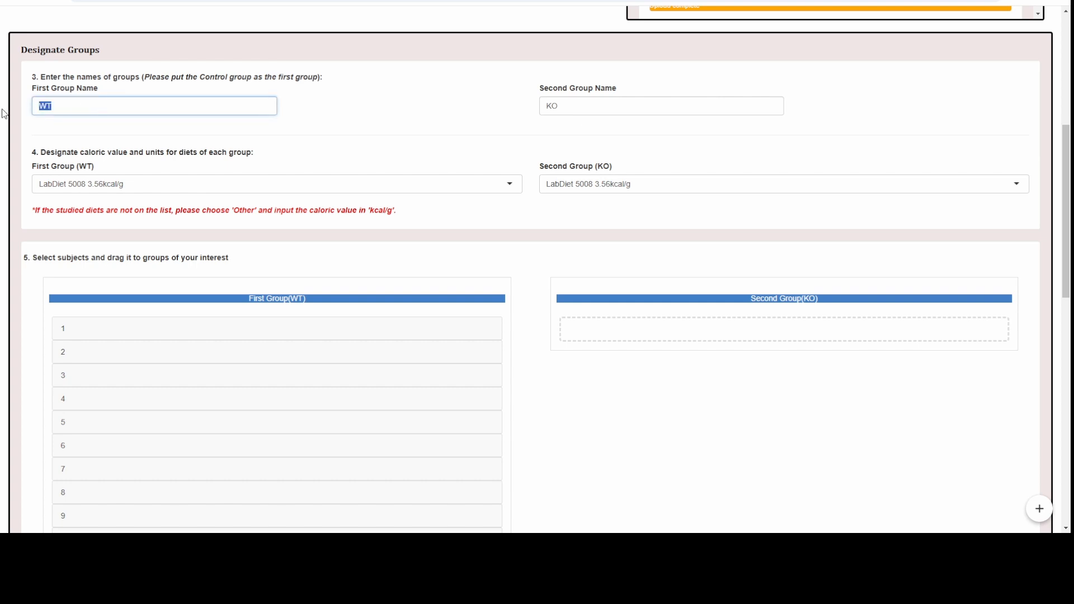
text(Vehicle)
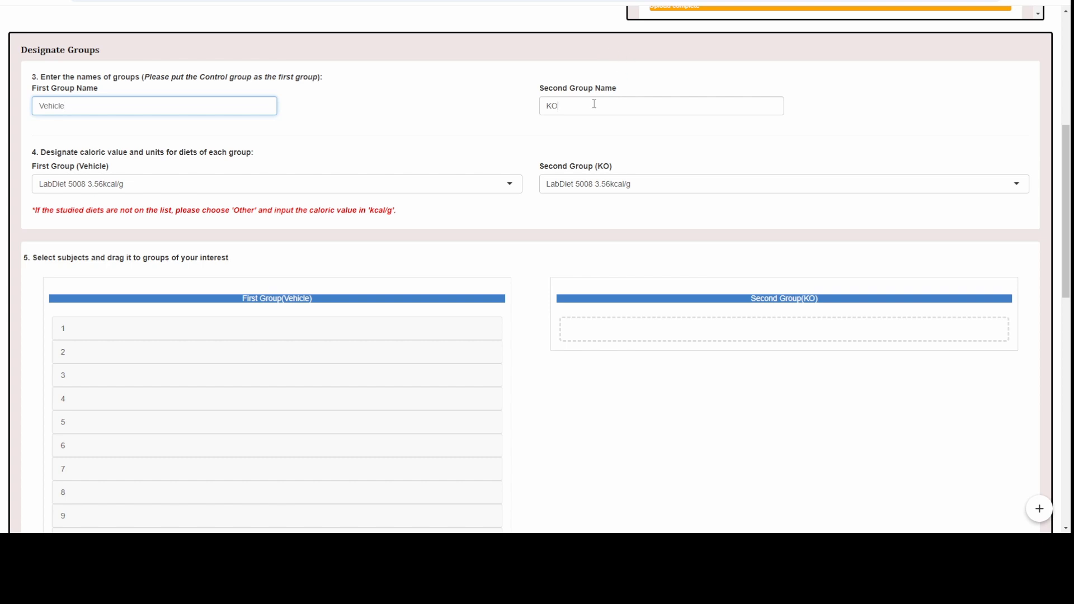
key(Tab)
text(T3)
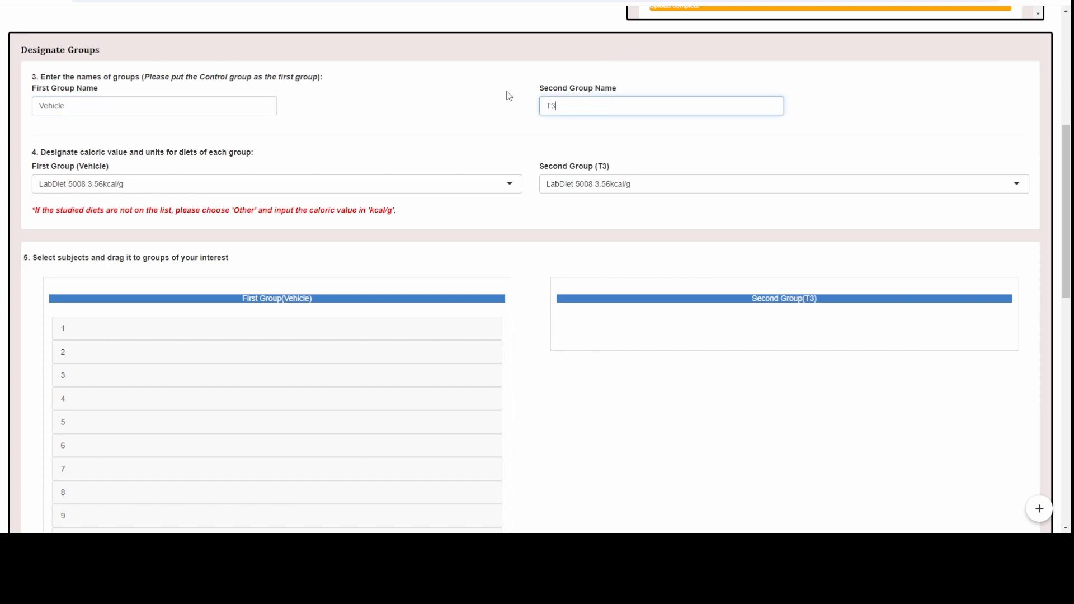
click(509, 97)
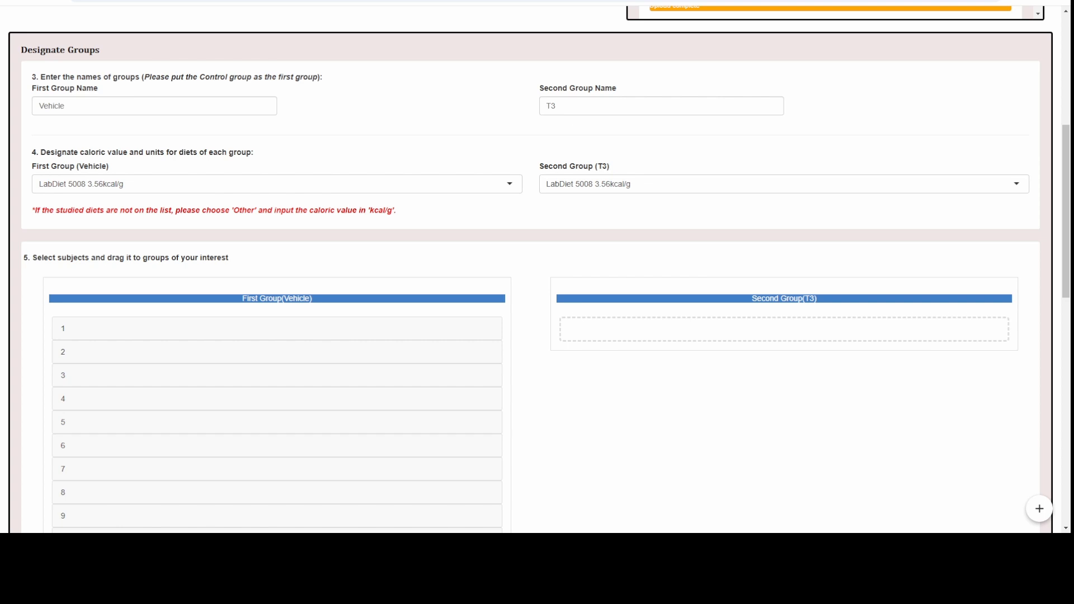
Set the T3 group's diet to Other, with the name Labdiet 5008 and a caloric value of 3.56
click(943, 191)
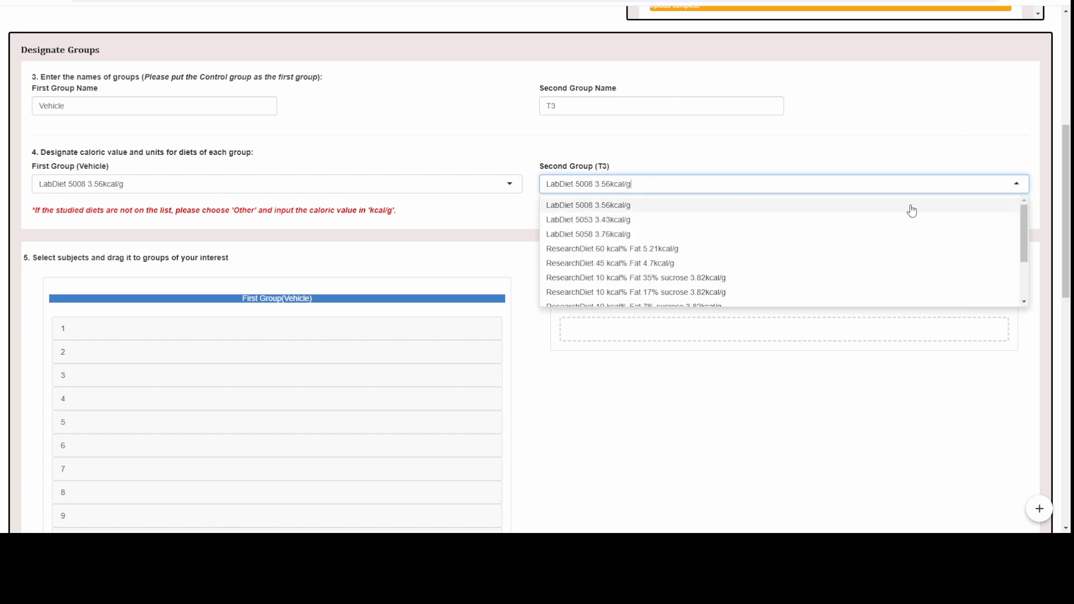
scroll(829, 253, down, 3)
click(754, 297)
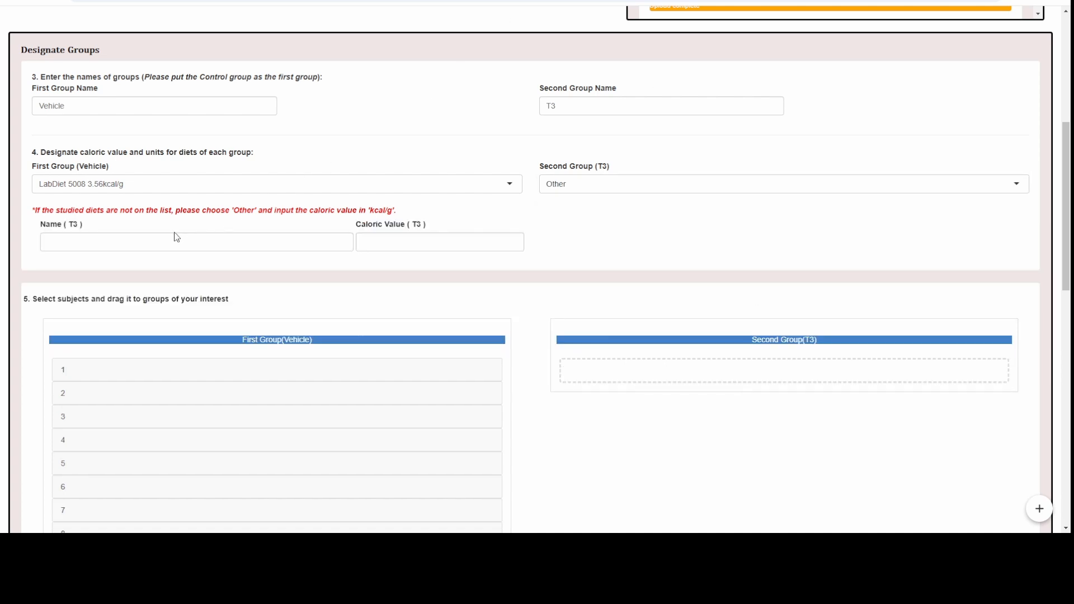
click(162, 240)
text(L)
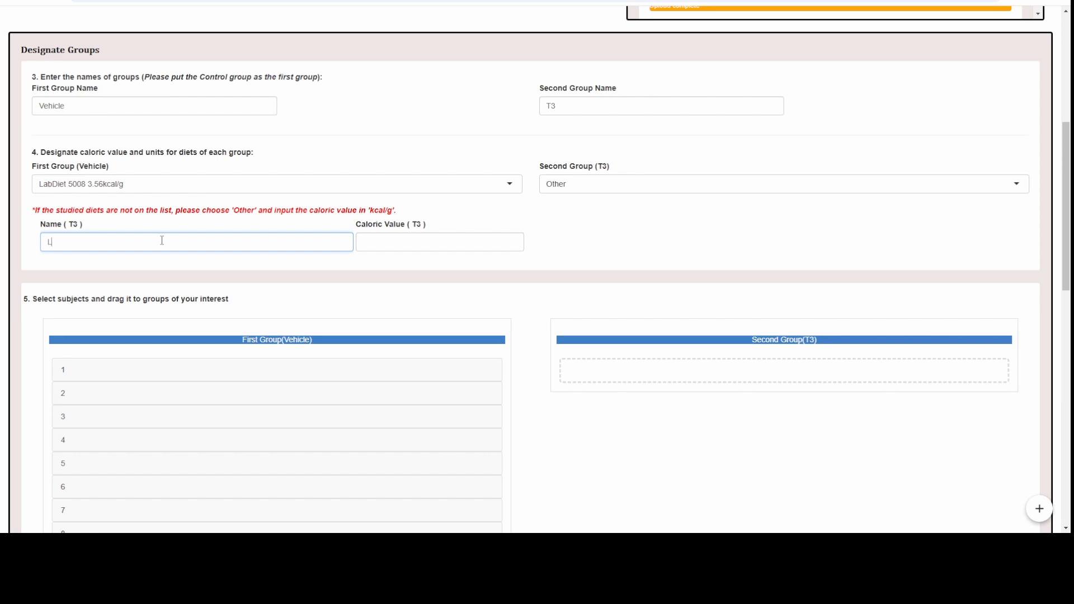
text(abdiet 5008)
click(368, 242)
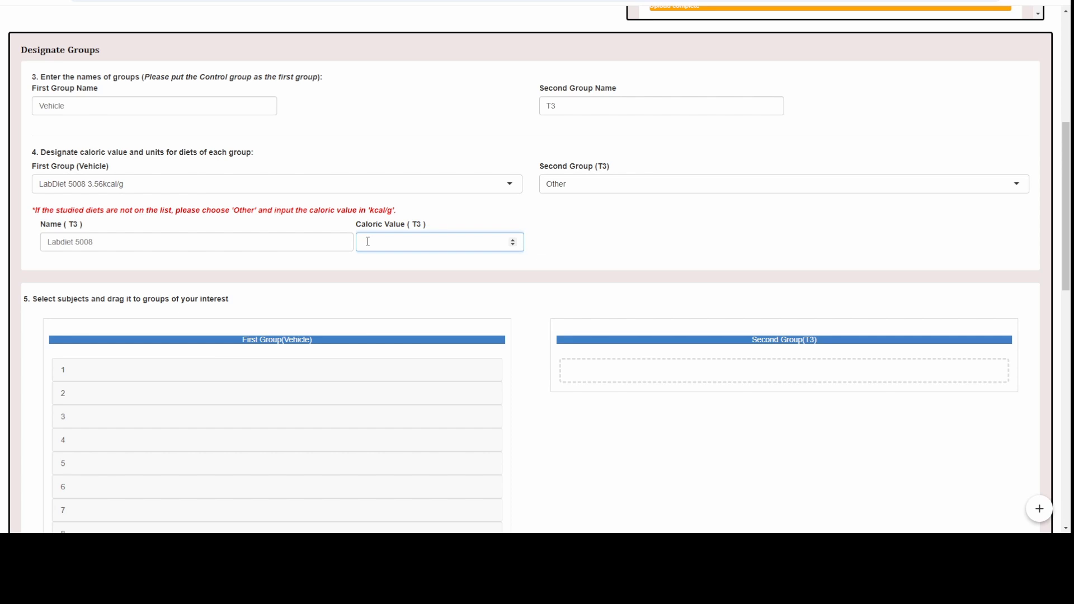
text(3.56)
click(430, 130)
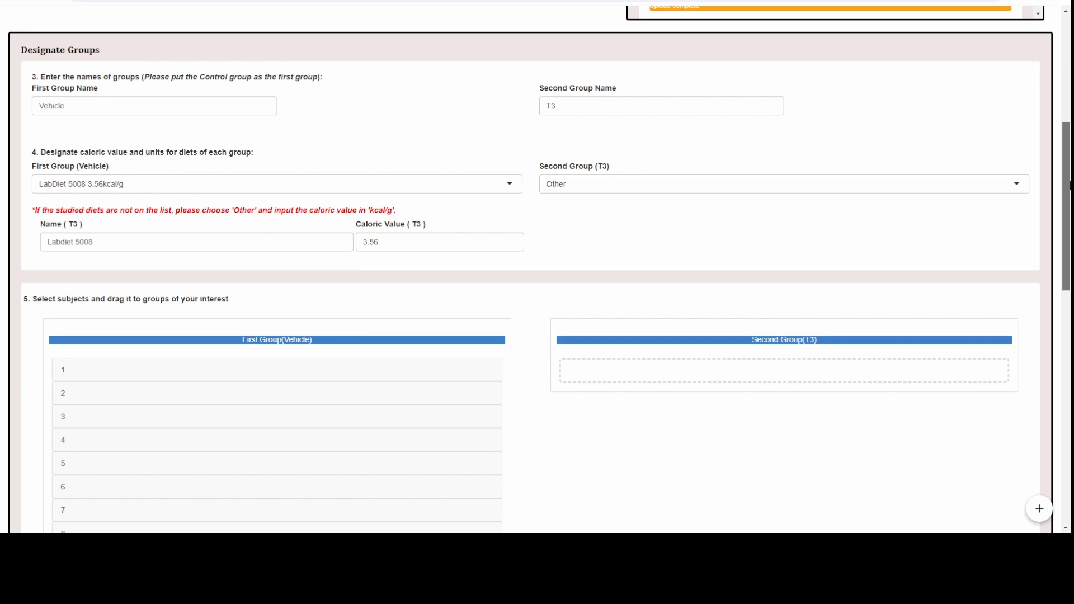
Move subjects 2, 3, 6, 8, 12, 13 and 15 from the Vehicle group to the T3 group
drag(1070, 184, 1070, 270)
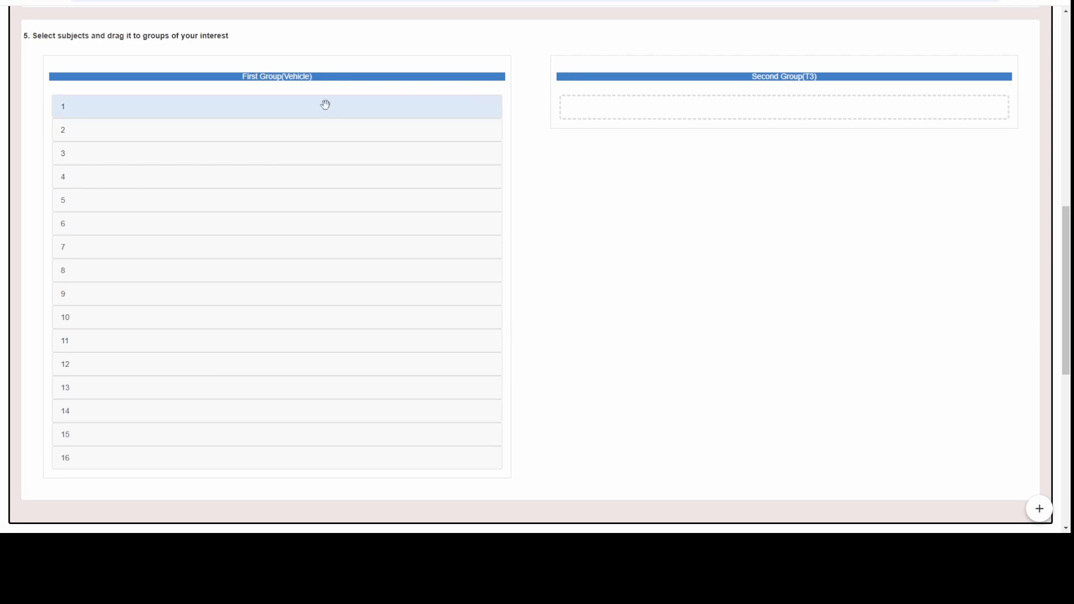
click(282, 137)
click(297, 161)
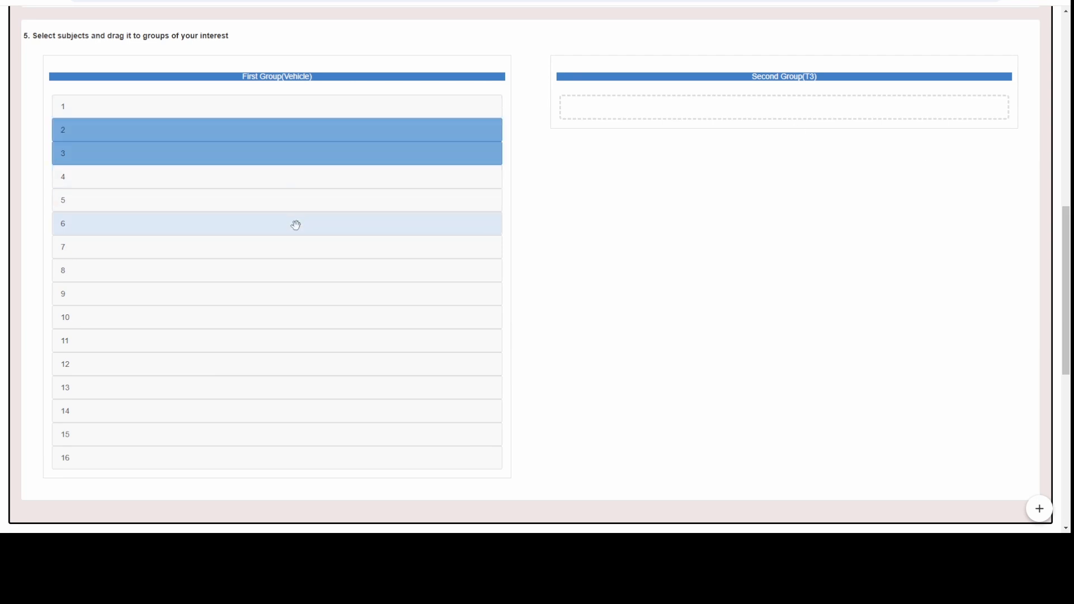
click(297, 226)
click(305, 273)
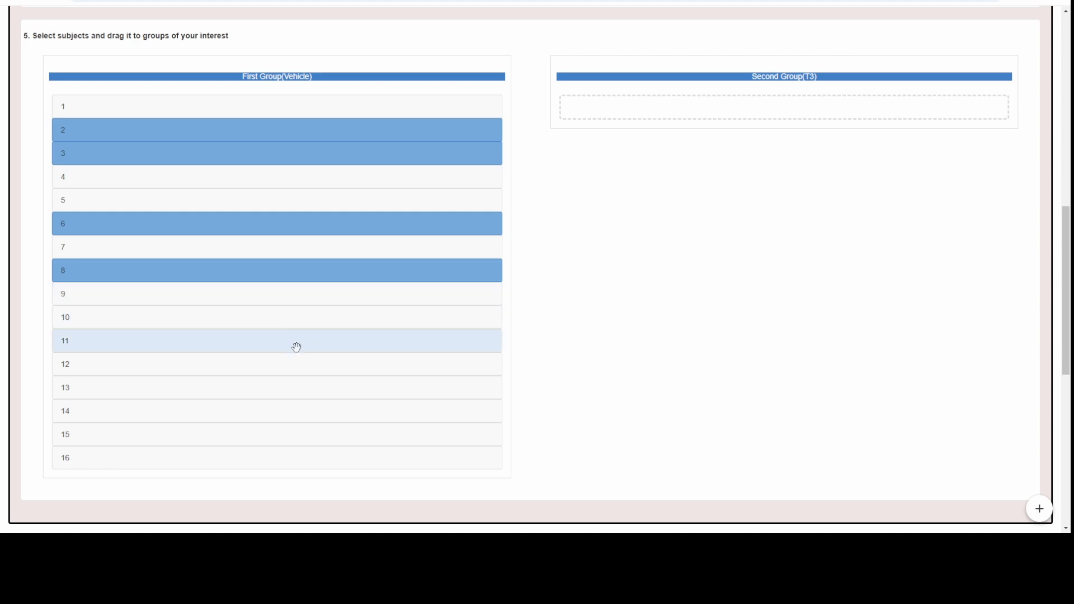
click(296, 370)
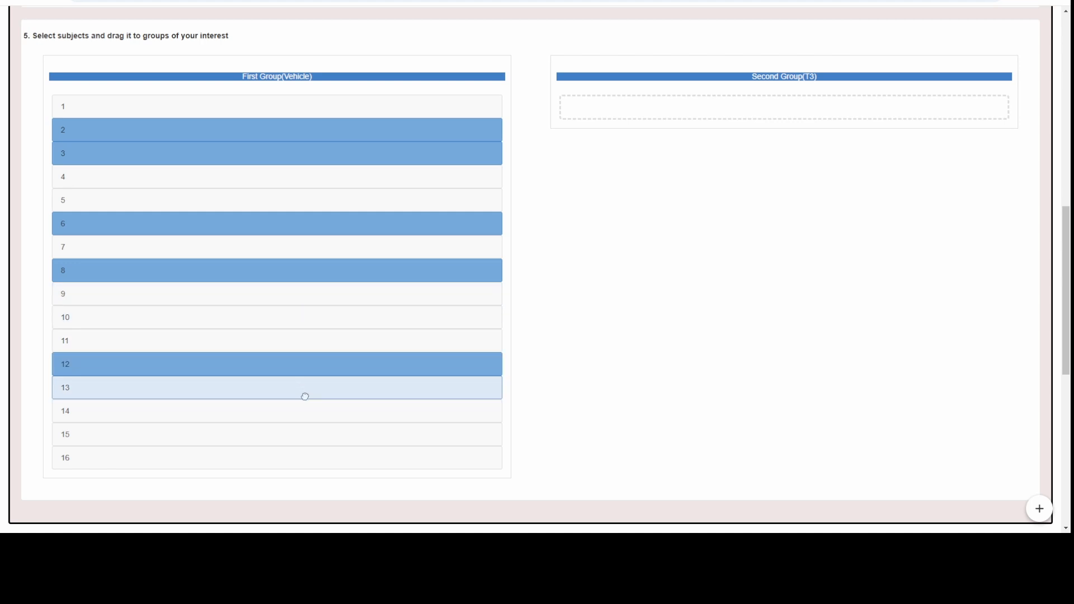
click(305, 395)
click(312, 434)
drag(324, 386, 797, 97)
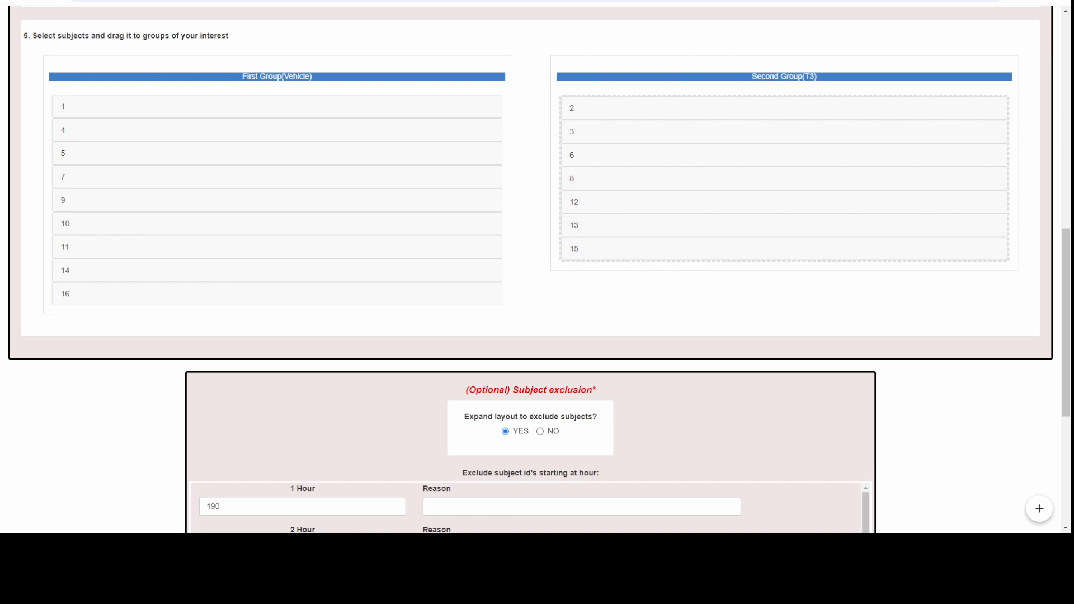
Generate the Oxygen Consumption time plot comparing the Vehicle and T3 groups
scroll(278, 103, up, 15)
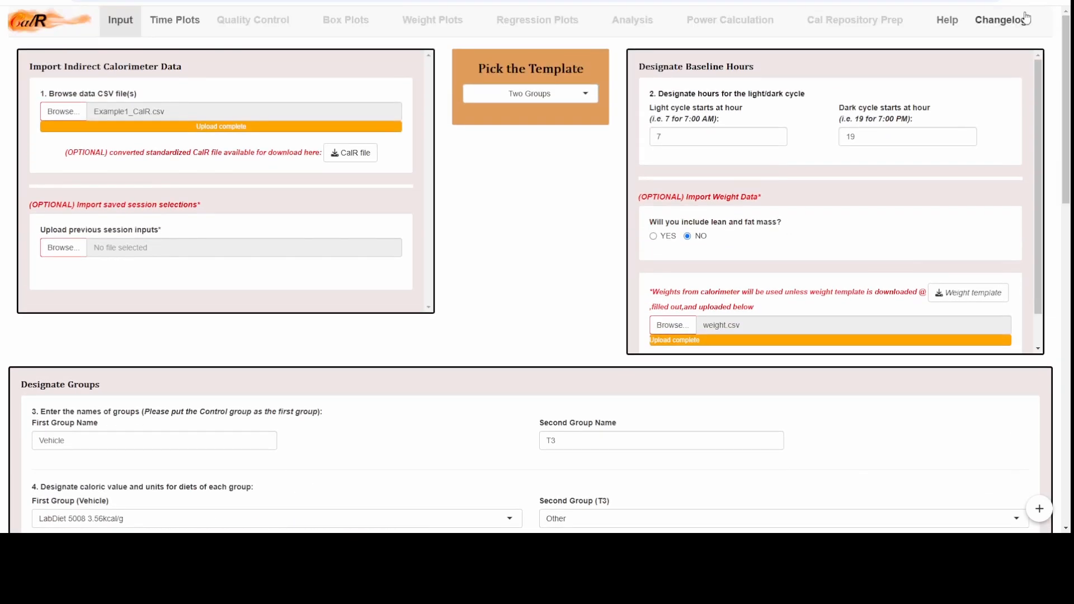
click(184, 28)
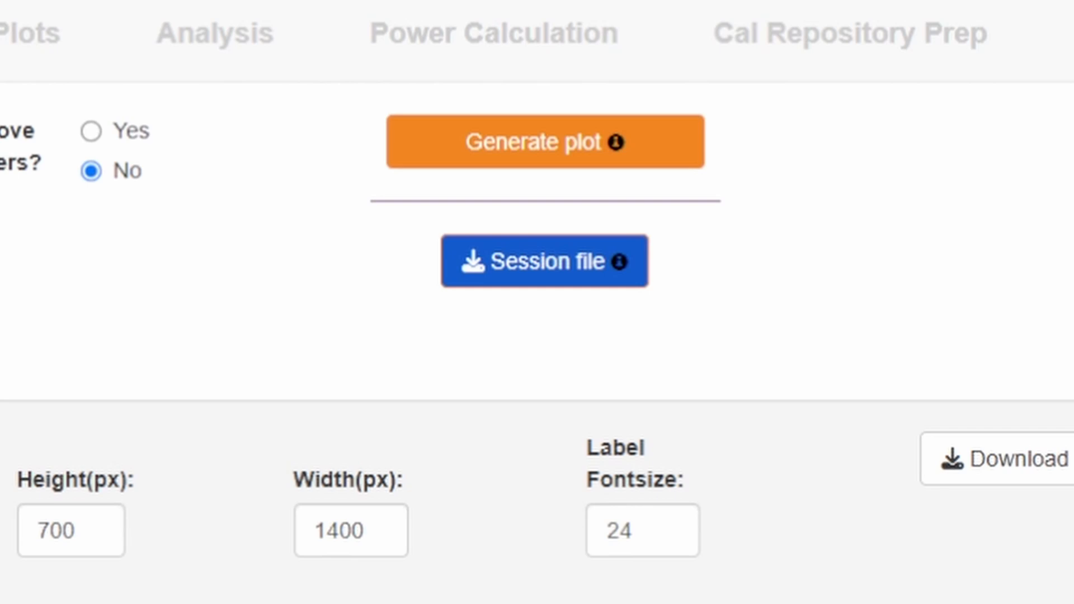
click(497, 148)
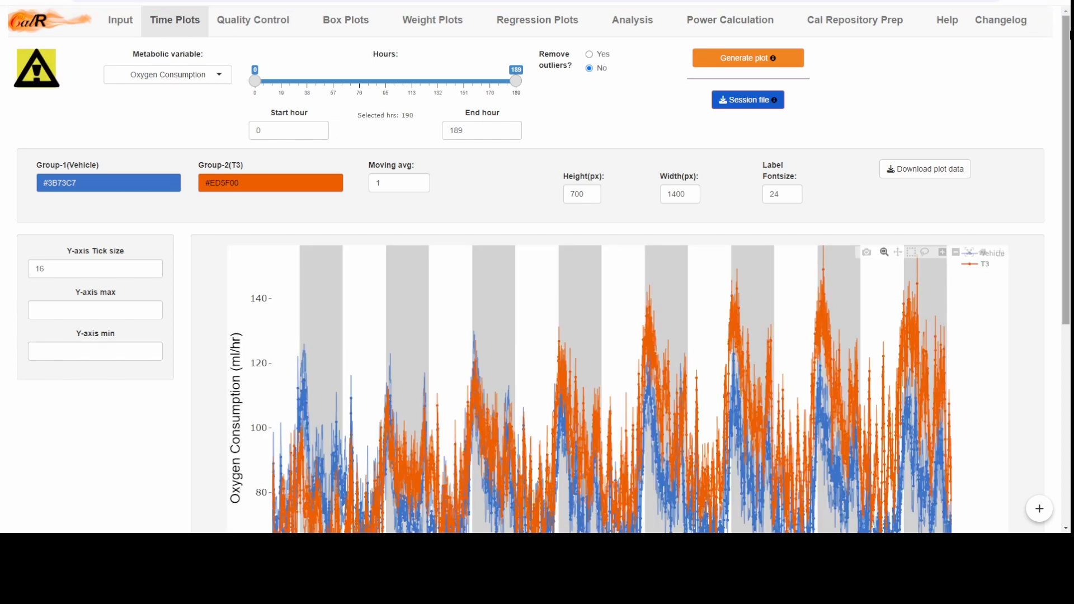
drag(1070, 32, 1070, 88)
drag(1070, 88, 1070, 106)
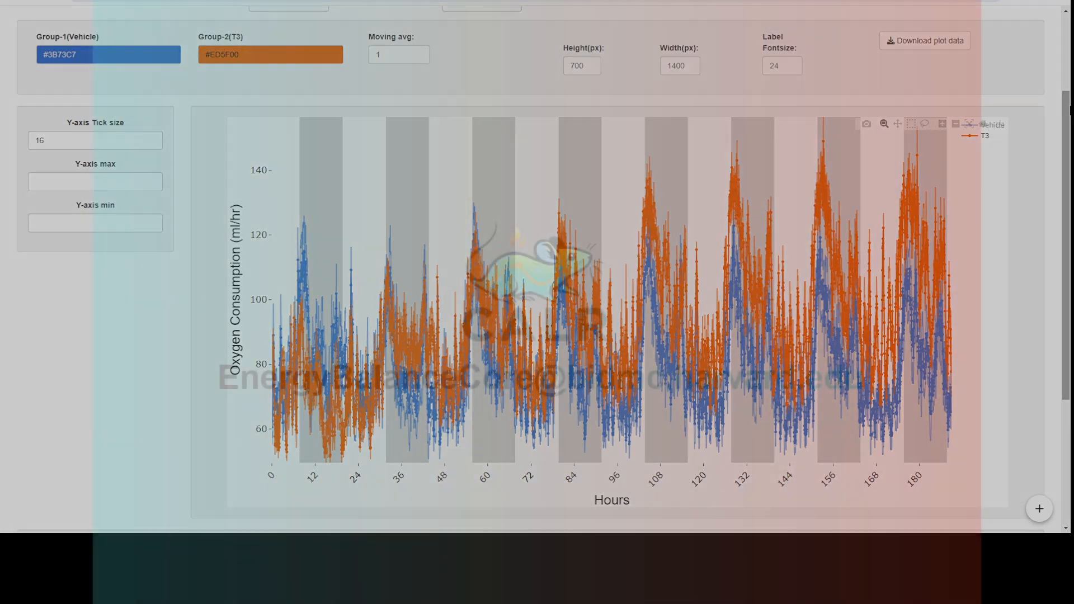